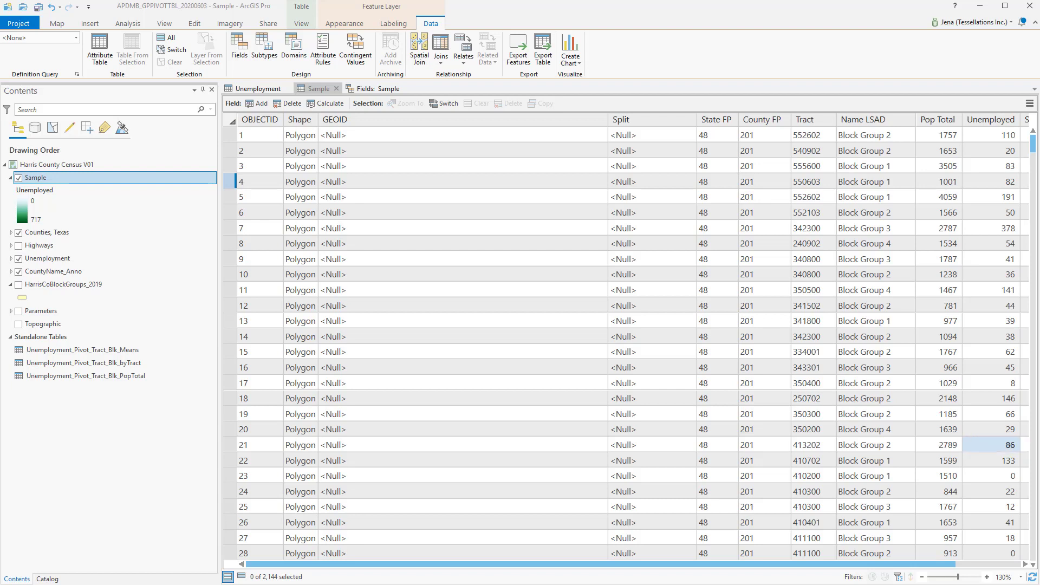
Open Calculate Field on the Sample table's GEOID column with Arcade as the expression type
{"action": "key", "text": "Up"}
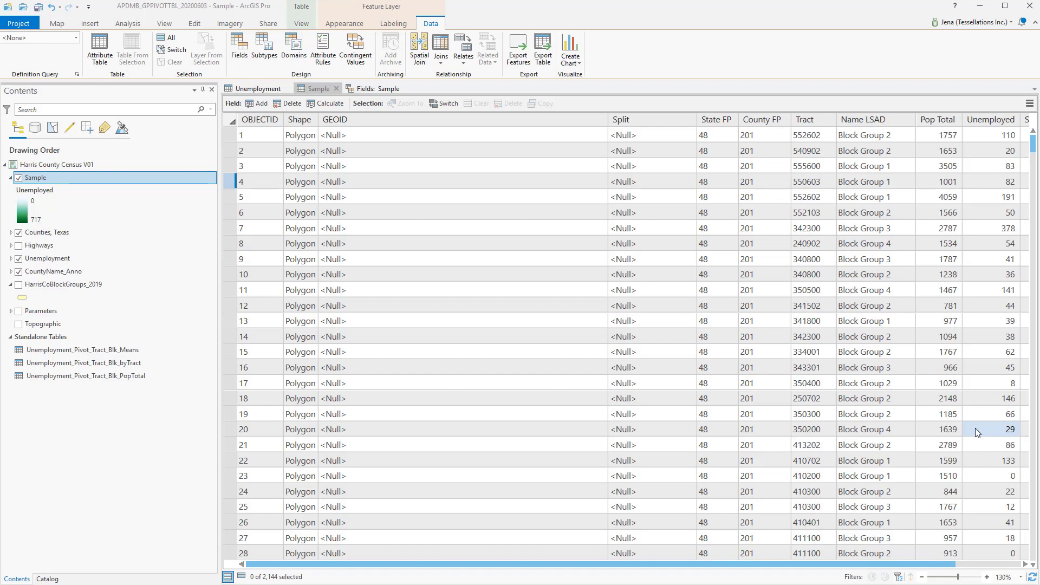
{"action": "left_click", "coordinate": [139, 24]}
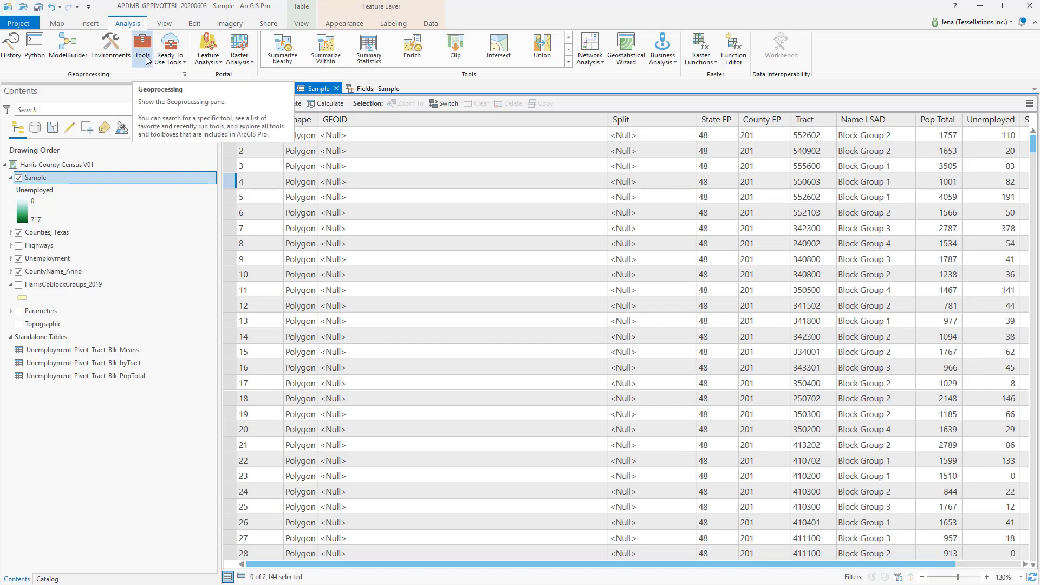
{"action": "right_click", "coordinate": [367, 120]}
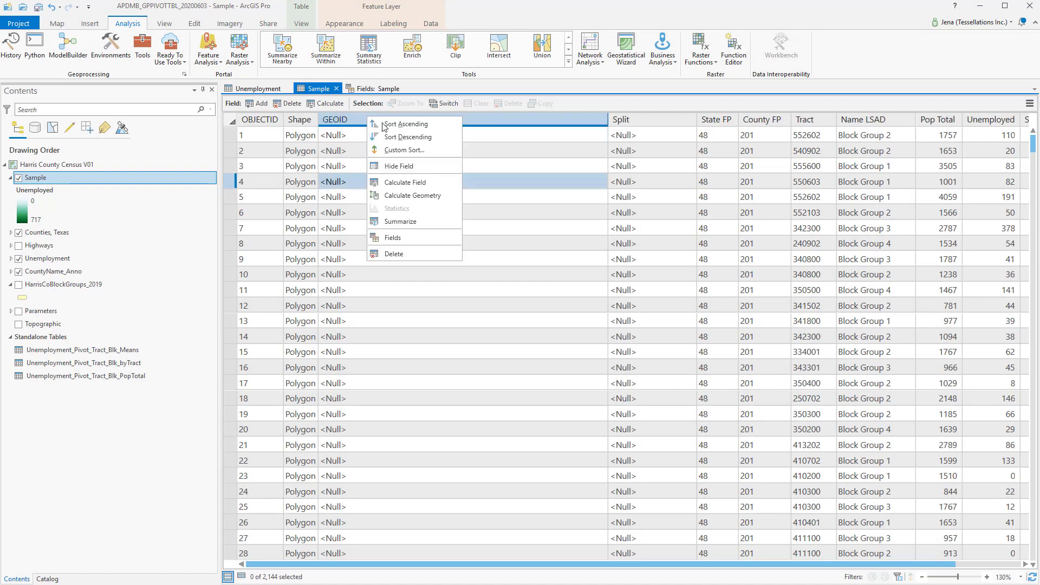
{"action": "left_click", "coordinate": [406, 184]}
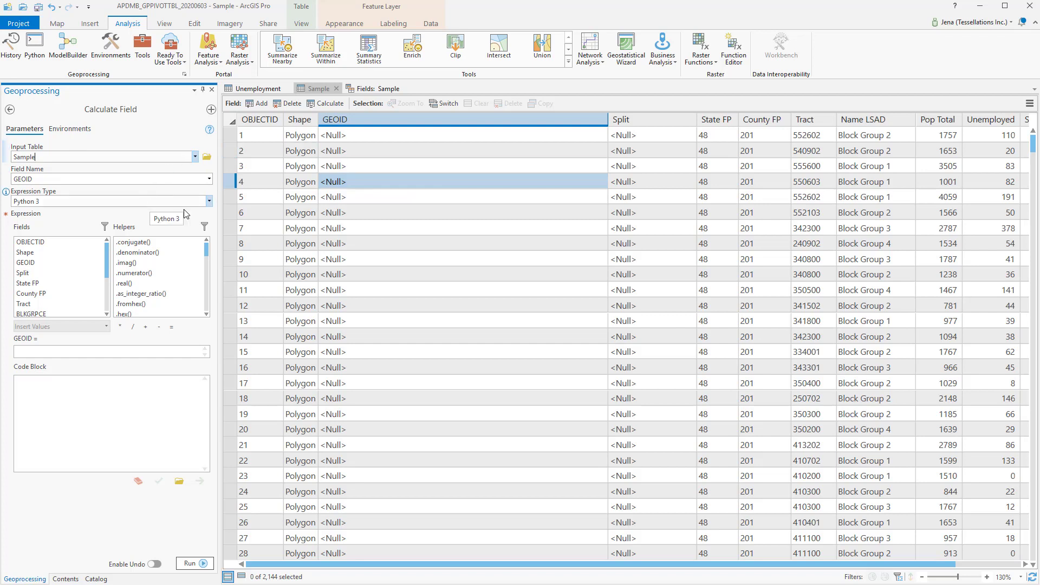
{"action": "left_click", "coordinate": [209, 202]}
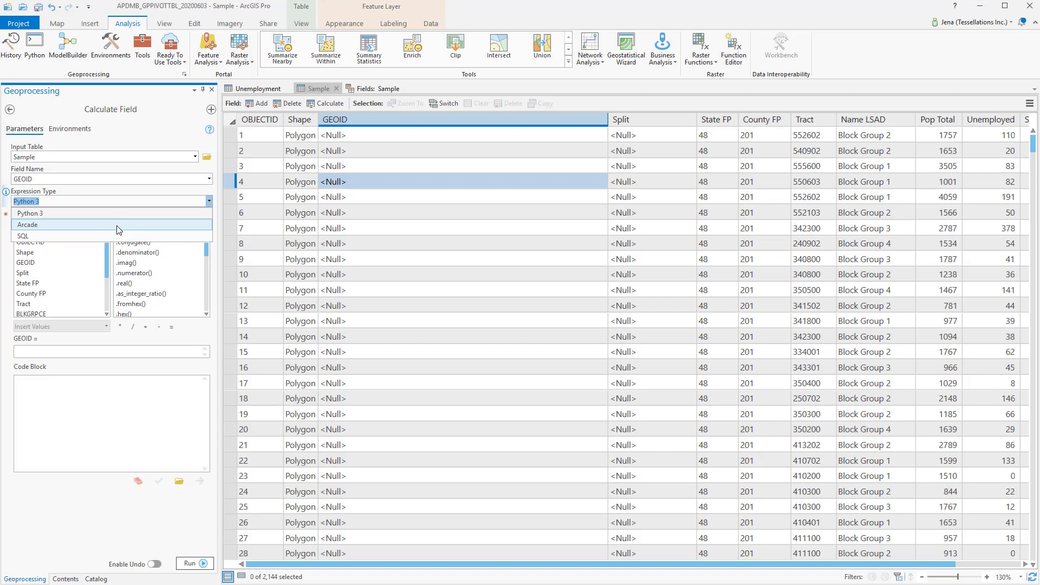
{"action": "left_click", "coordinate": [118, 230]}
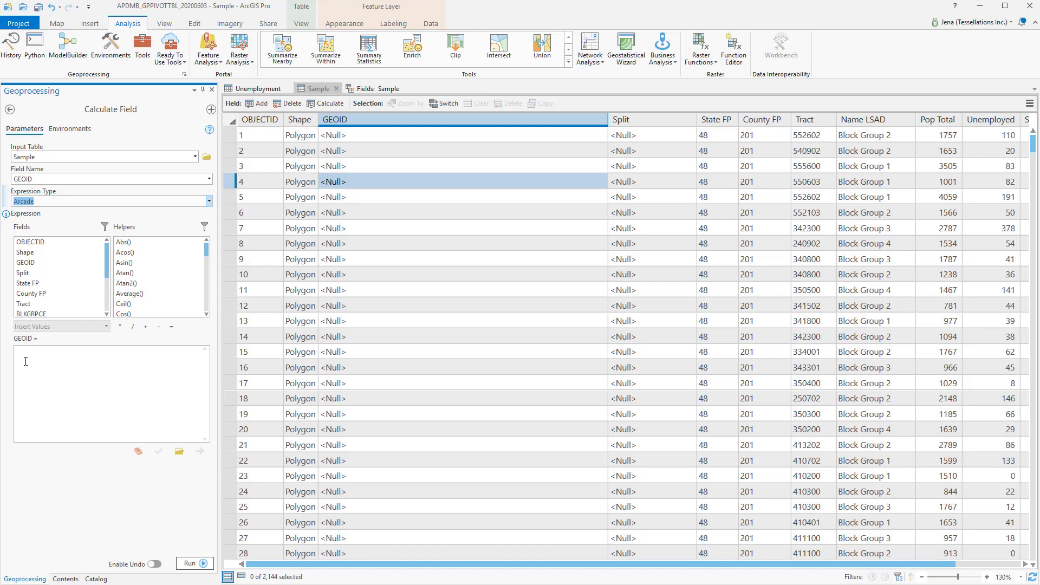
{"action": "left_click", "coordinate": [256, 92]}
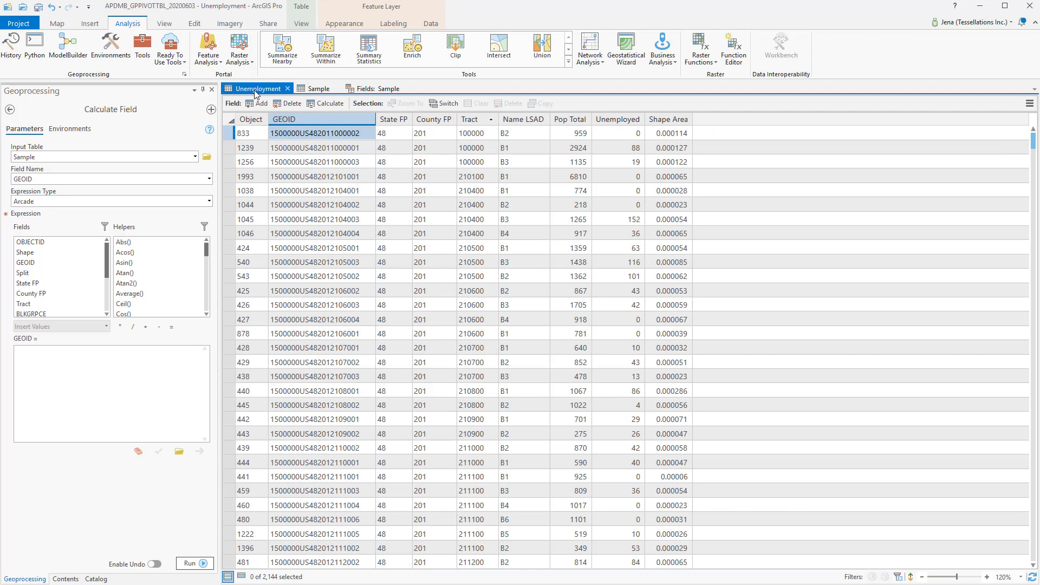
{"action": "left_click", "coordinate": [291, 138]}
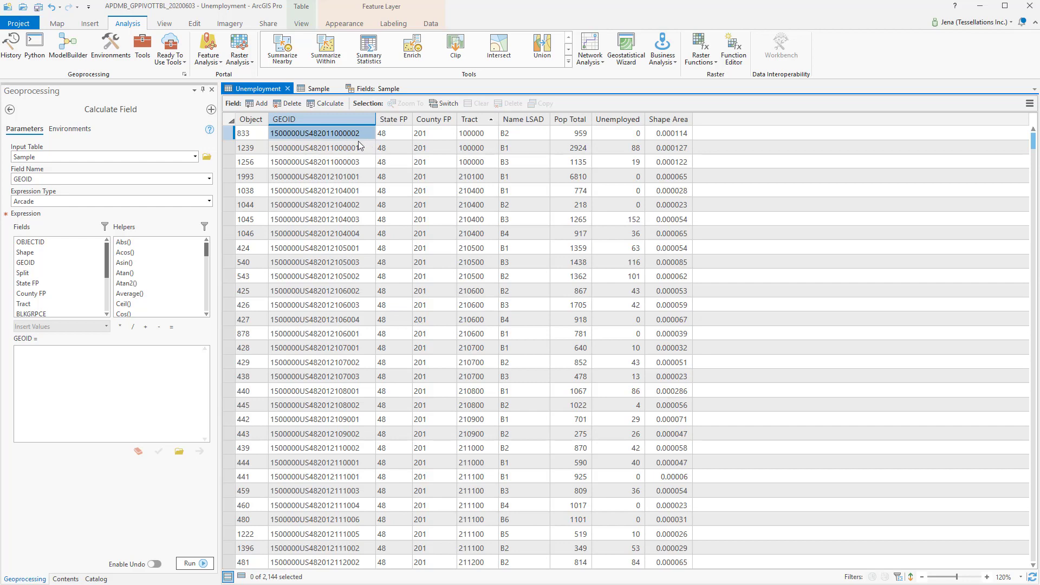
{"action": "left_click", "coordinate": [318, 90]}
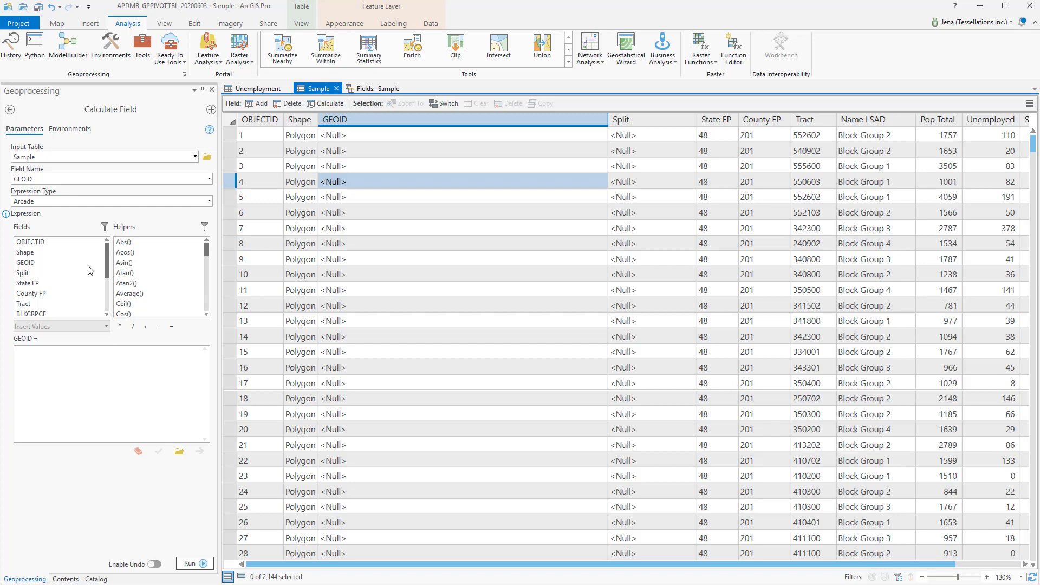
Keep GEOID as the target field and insert the Concatenate() helper function
{"action": "left_click", "coordinate": [209, 181]}
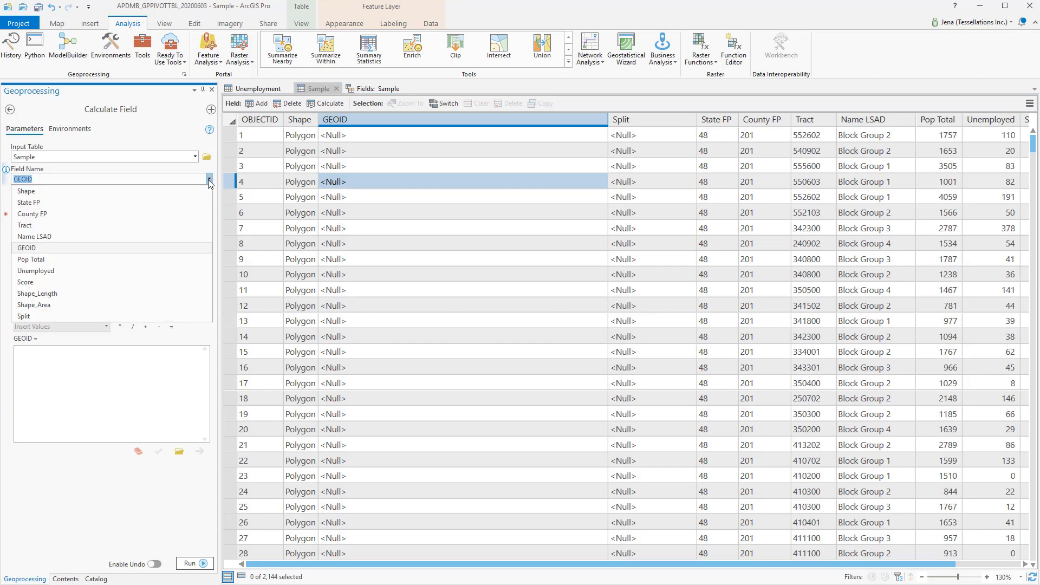
{"action": "left_click", "coordinate": [209, 180]}
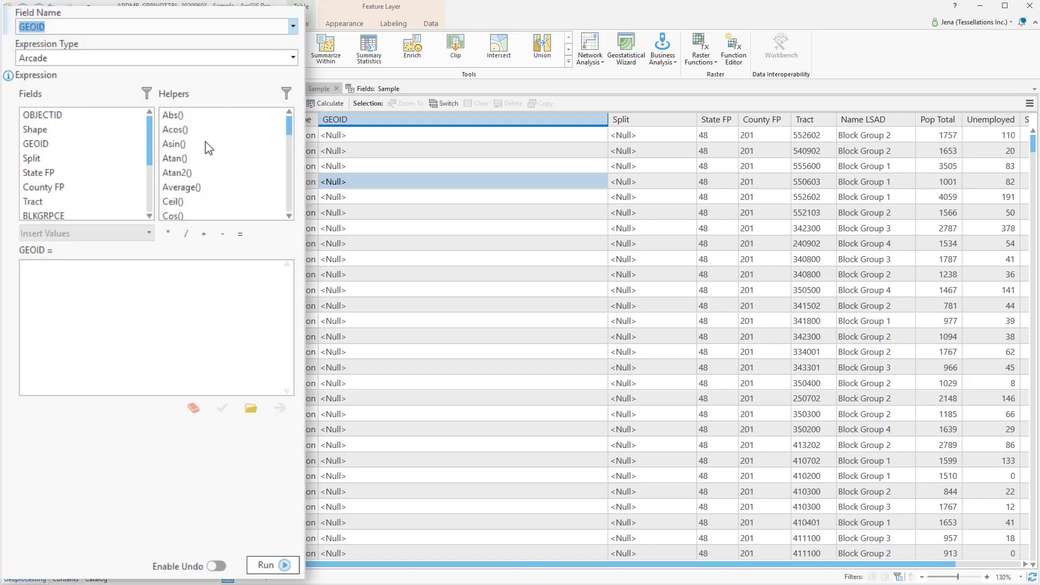
{"action": "scroll", "coordinate": [209, 147], "scroll_direction": "down", "scroll_amount": 6}
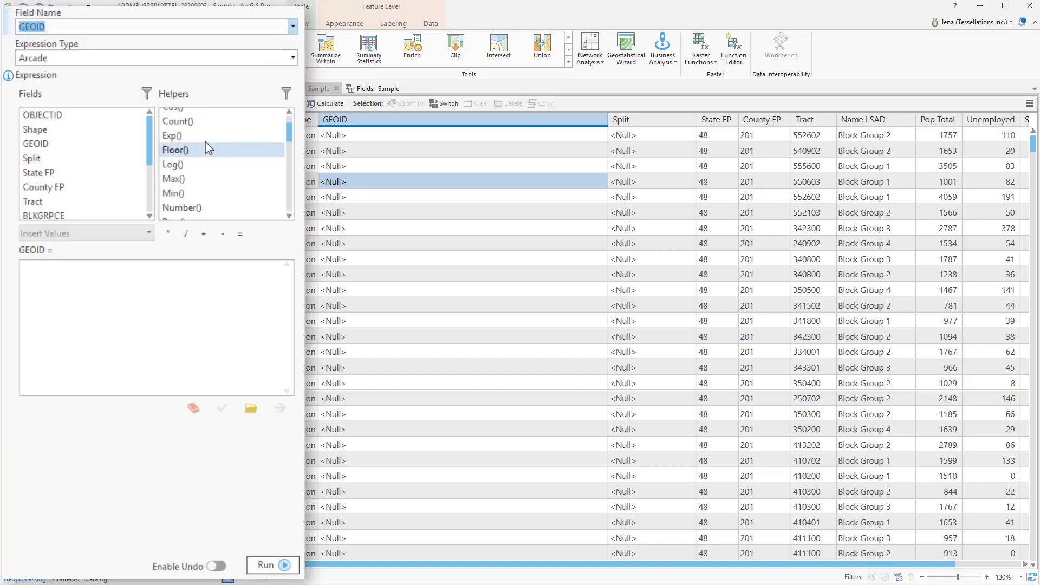
{"action": "double_click", "coordinate": [208, 148]}
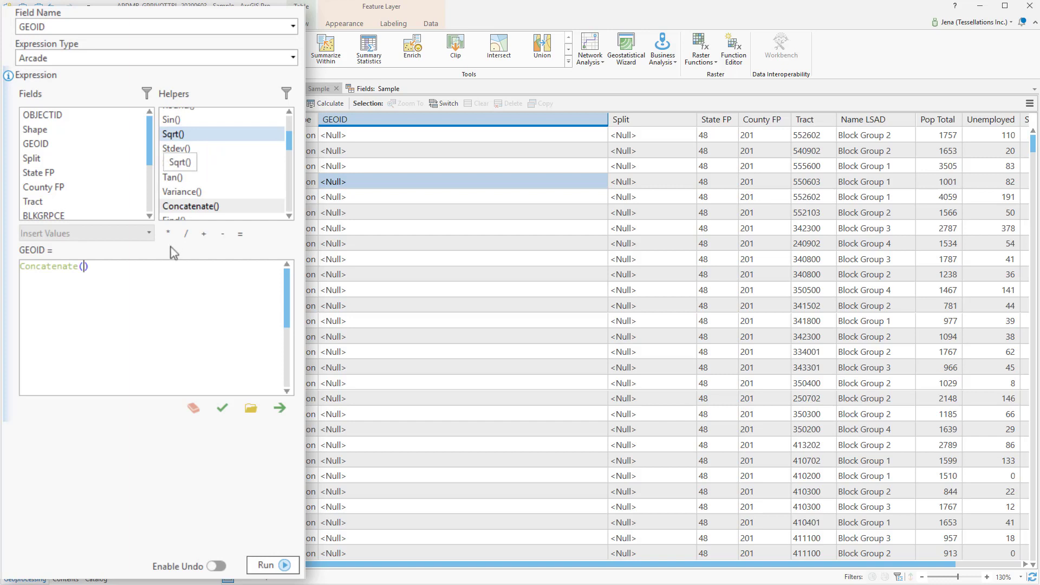
Paste the full Concatenate expression joining 1500000US, state, county, tract codes and Right() of NAMELSAD
{"action": "left_click", "coordinate": [83, 266]}
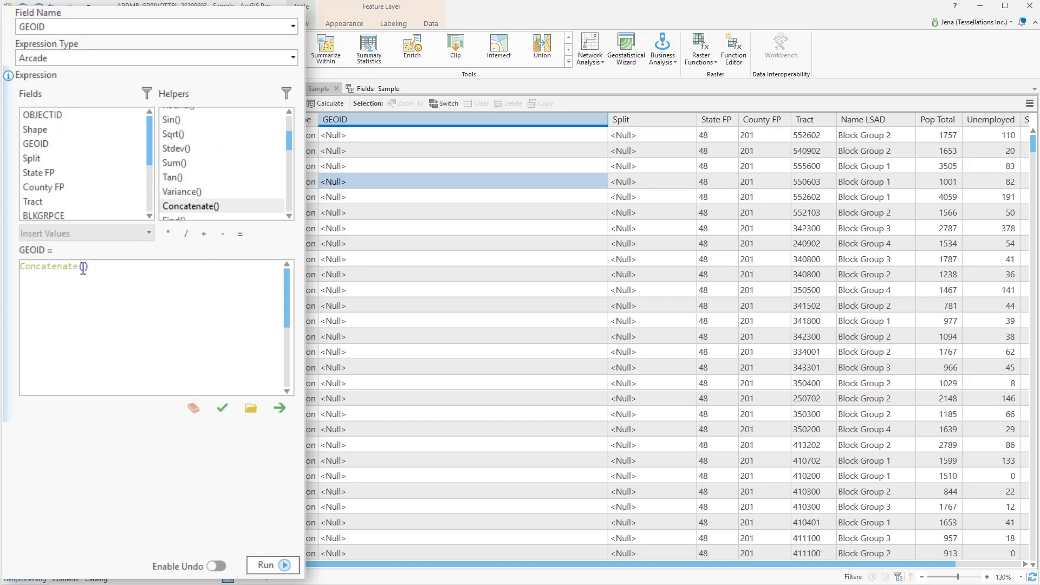
{"action": "key", "text": "ctrl+a"}
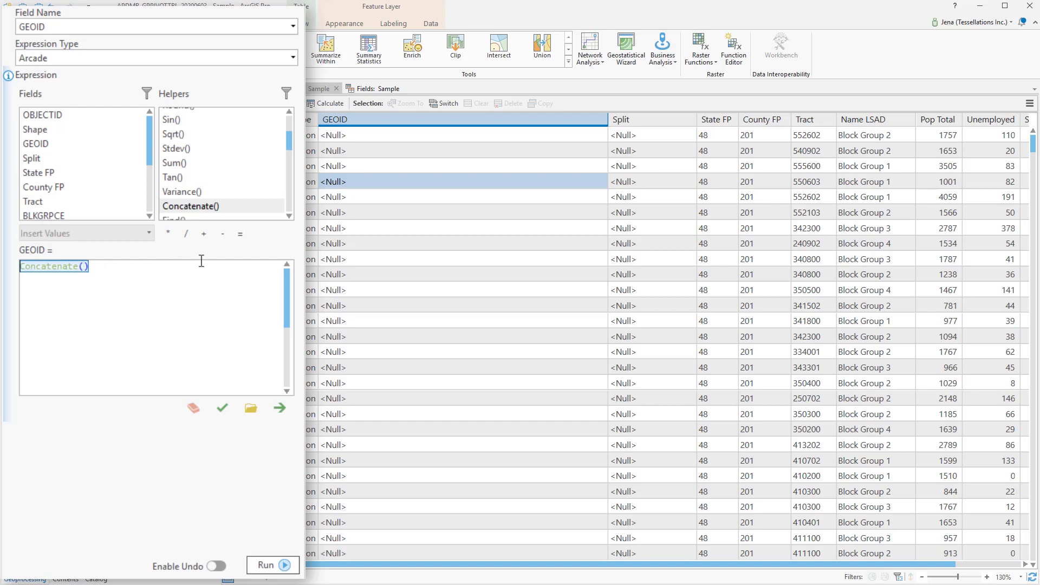
{"action": "left_click", "coordinate": [85, 266]}
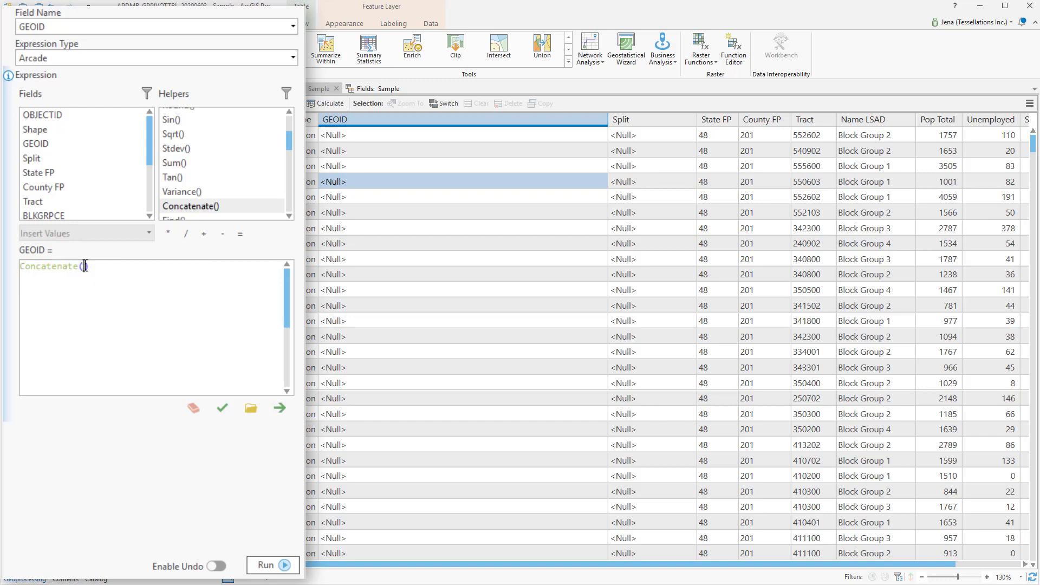
{"action": "left_click_drag", "start_coordinate": [107, 265], "coordinate": [4, 268]}
{"action": "type", "text": "Concatenate(\"1500000US\",$feature.STATEFP,$feature.COUNTYFP,$feature.TRACTCE,Right($feature.NAMELSAD,1))"}
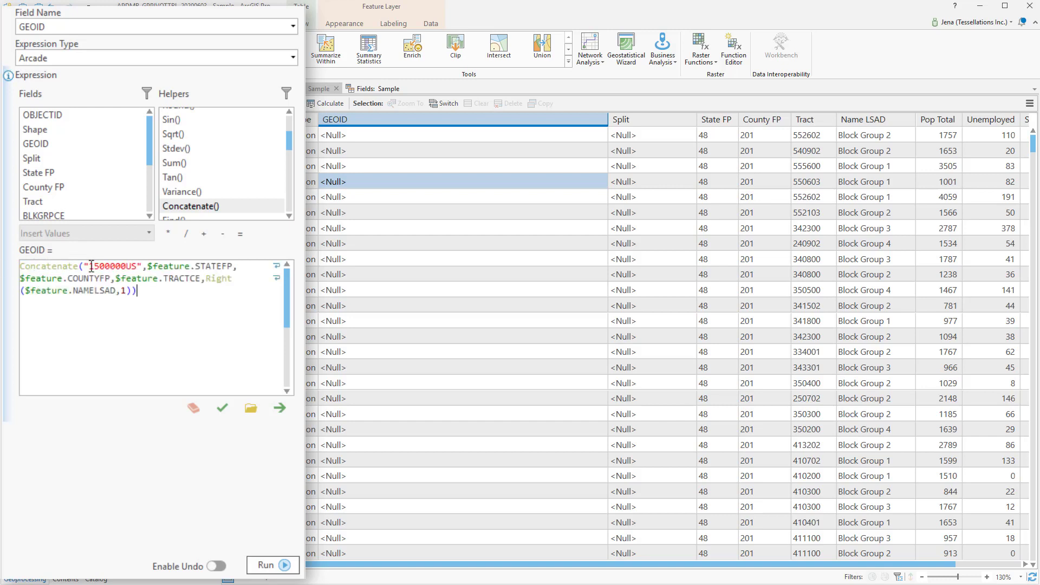
{"action": "left_click_drag", "start_coordinate": [91, 265], "coordinate": [137, 265]}
{"action": "left_click", "coordinate": [212, 279]}
{"action": "double_click", "coordinate": [211, 278]}
{"action": "left_click_drag", "start_coordinate": [233, 278], "coordinate": [239, 281]}
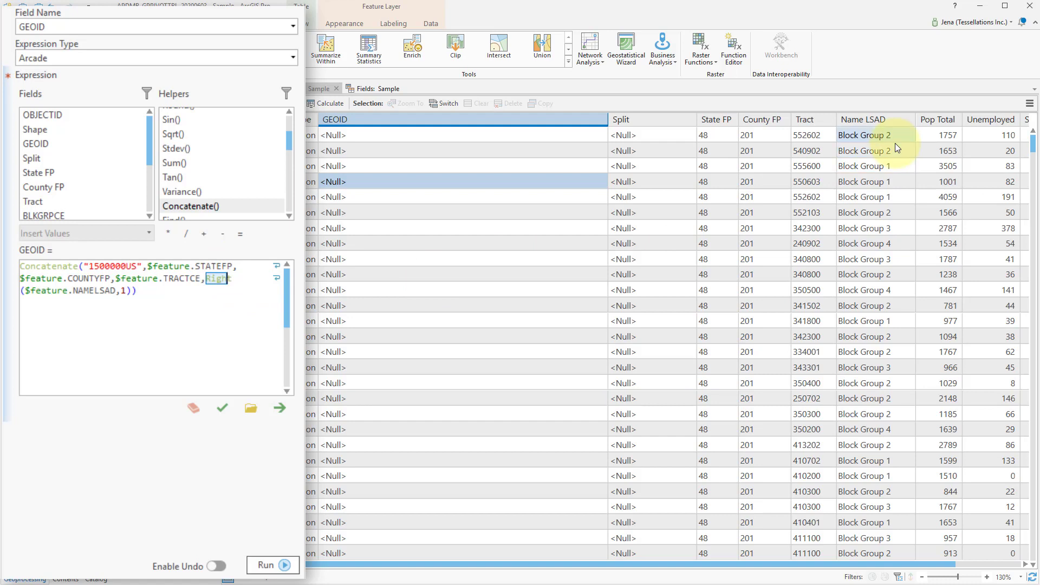
{"action": "left_click", "coordinate": [130, 291]}
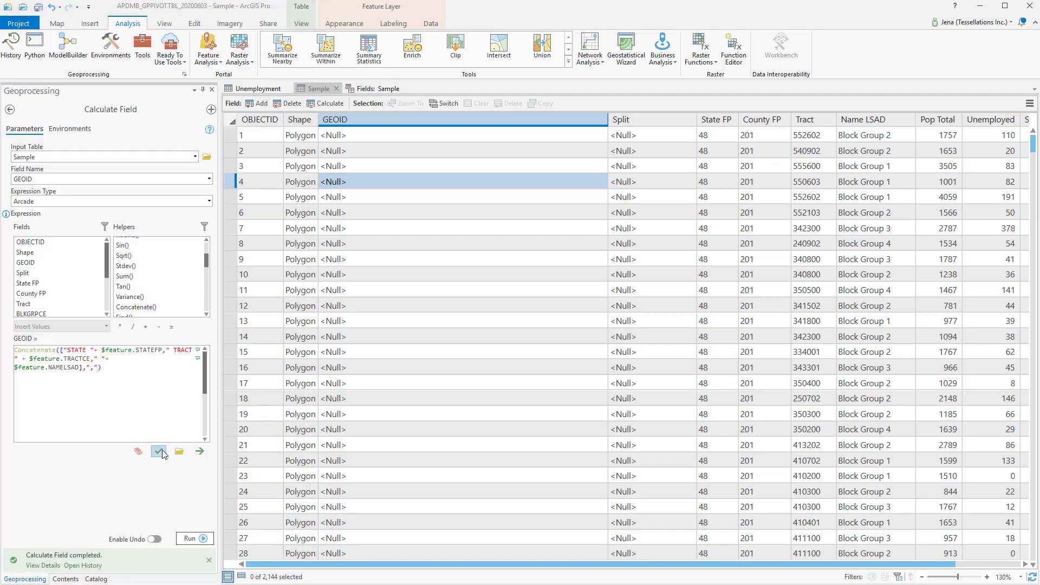
Run the GEOID calculation, edit the separator and recalculate, producing IDs like 1500000US:48:201:552602:2
{"action": "left_click", "coordinate": [191, 534]}
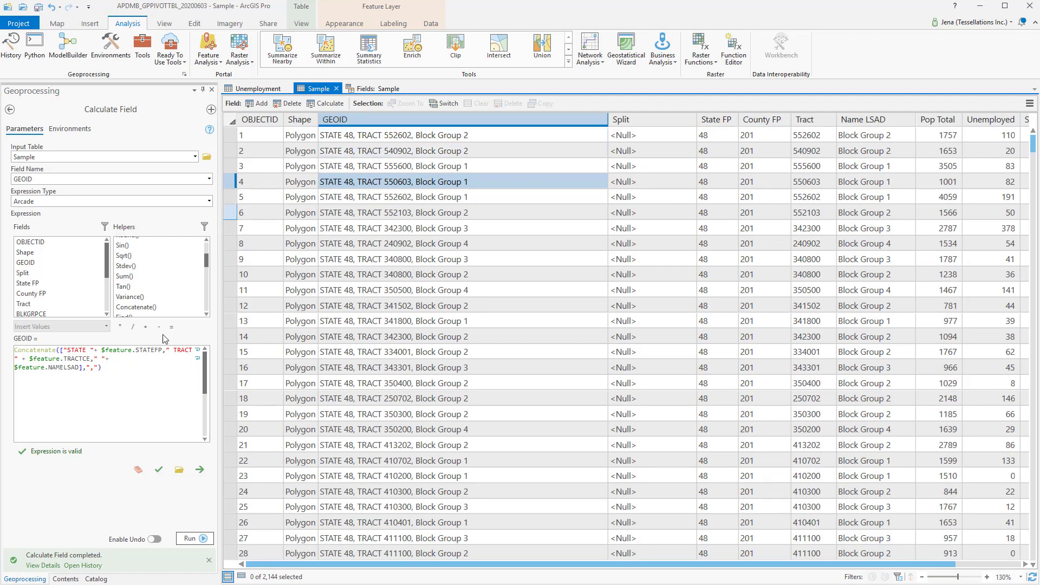
{"action": "left_click", "coordinate": [90, 370]}
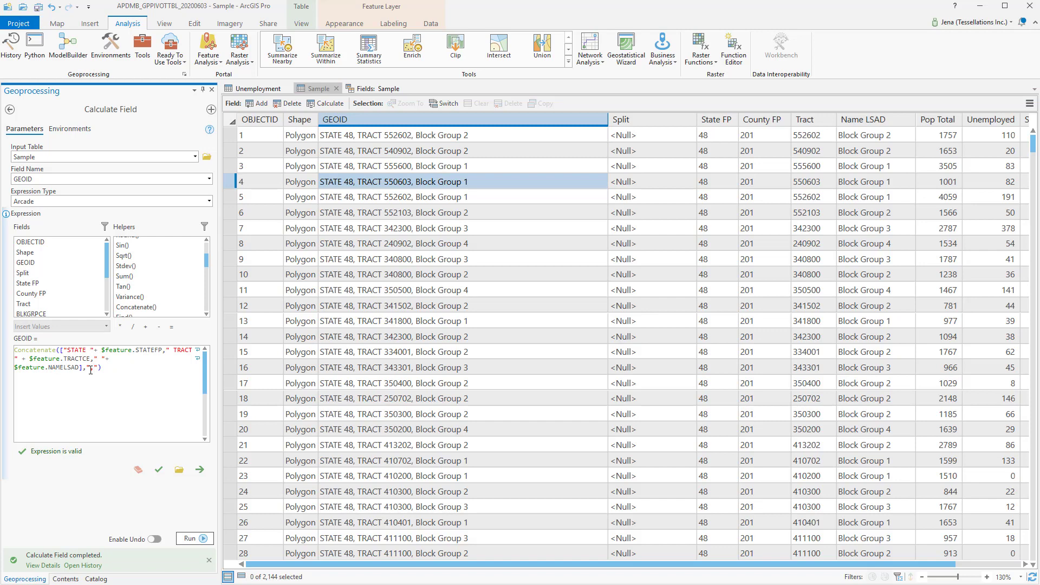
{"action": "key", "text": "BackSpace"}
{"action": "type", "text": "/"}
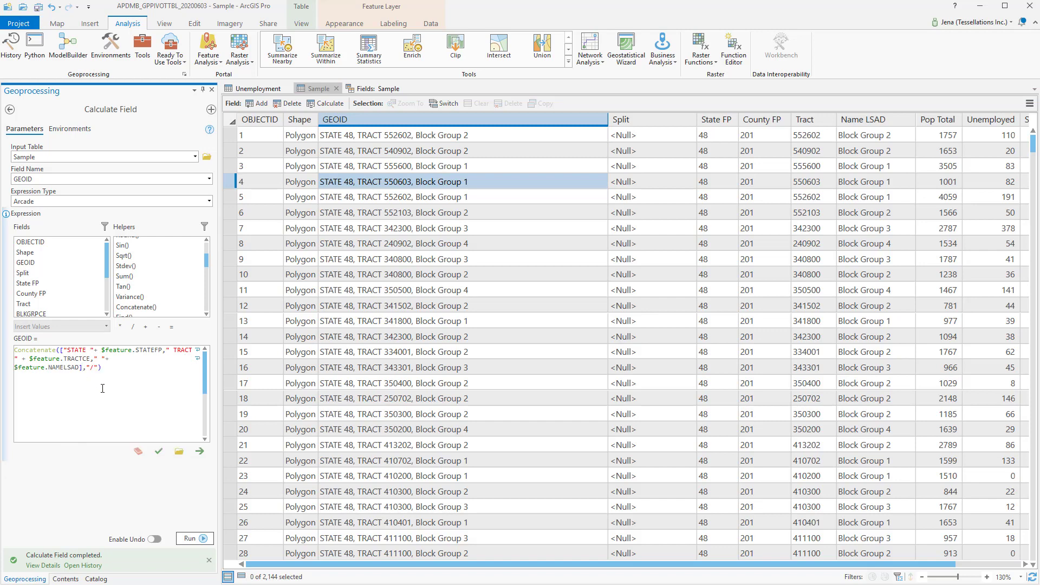
{"action": "left_click", "coordinate": [161, 450]}
{"action": "left_click", "coordinate": [190, 538]}
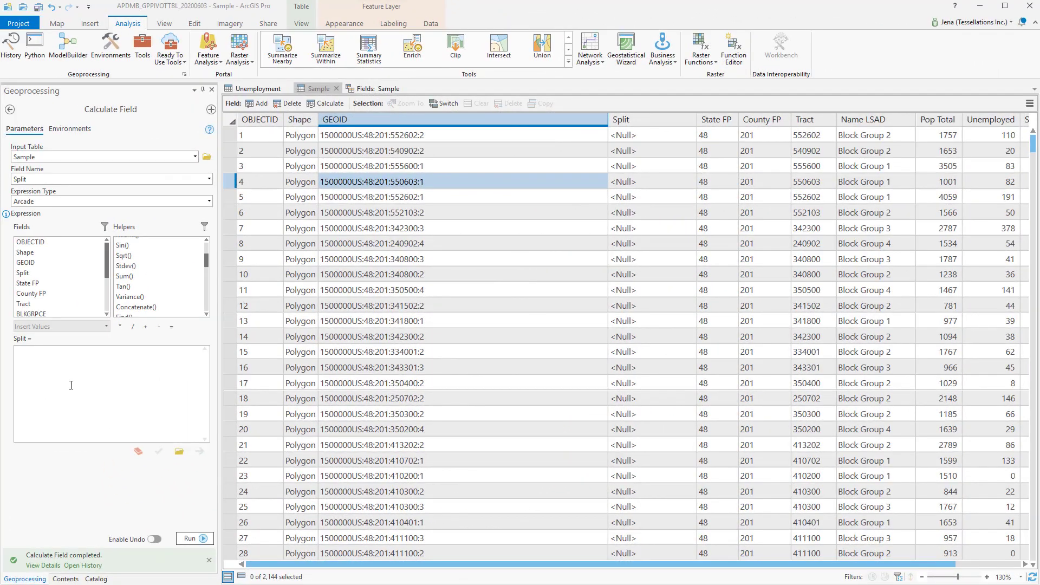
Paste the Arcade code splitting GEOID on colons and returning "Tract " + new[3] + " BG# " + new[4]
{"action": "left_click", "coordinate": [40, 357]}
{"action": "type", "text": "var new =Split($feature.GEOID,\":\") return \"Tract \" + new[3]+\" BG# \"+ new[4]"}
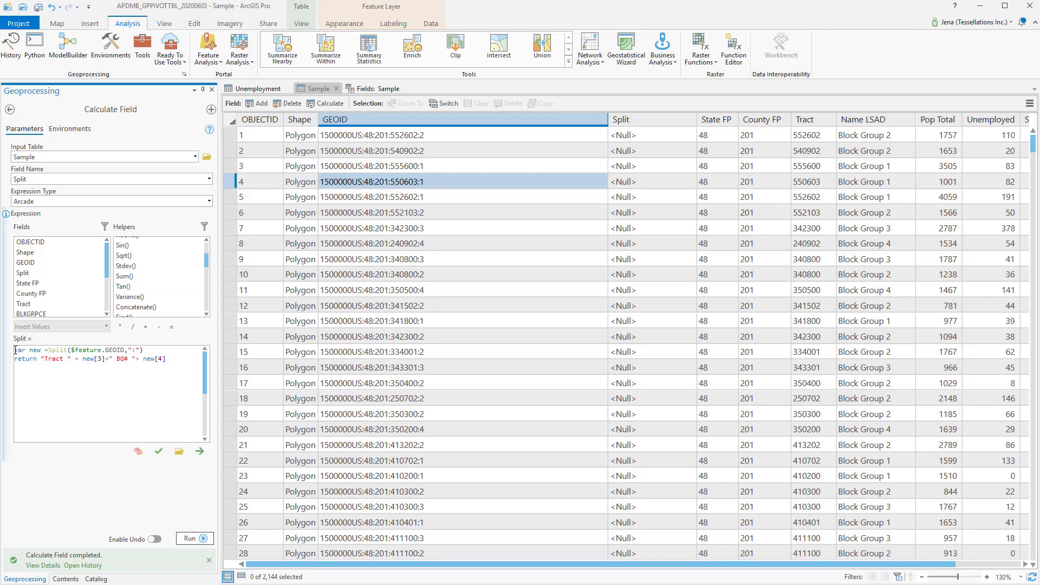
{"action": "left_click_drag", "start_coordinate": [14, 349], "coordinate": [25, 349]}
{"action": "left_click_drag", "start_coordinate": [47, 350], "coordinate": [68, 349]}
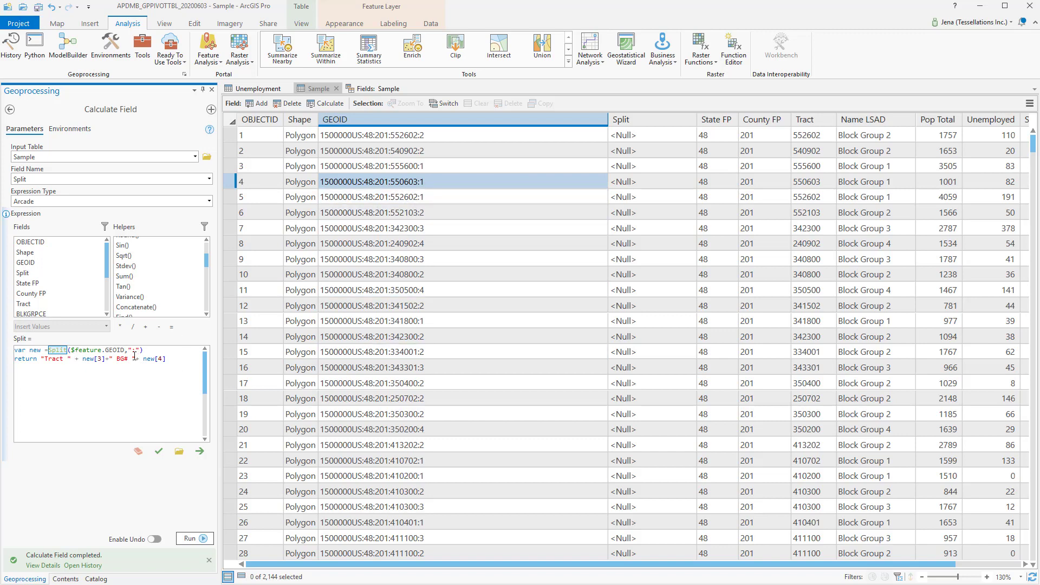
{"action": "left_click", "coordinate": [38, 359]}
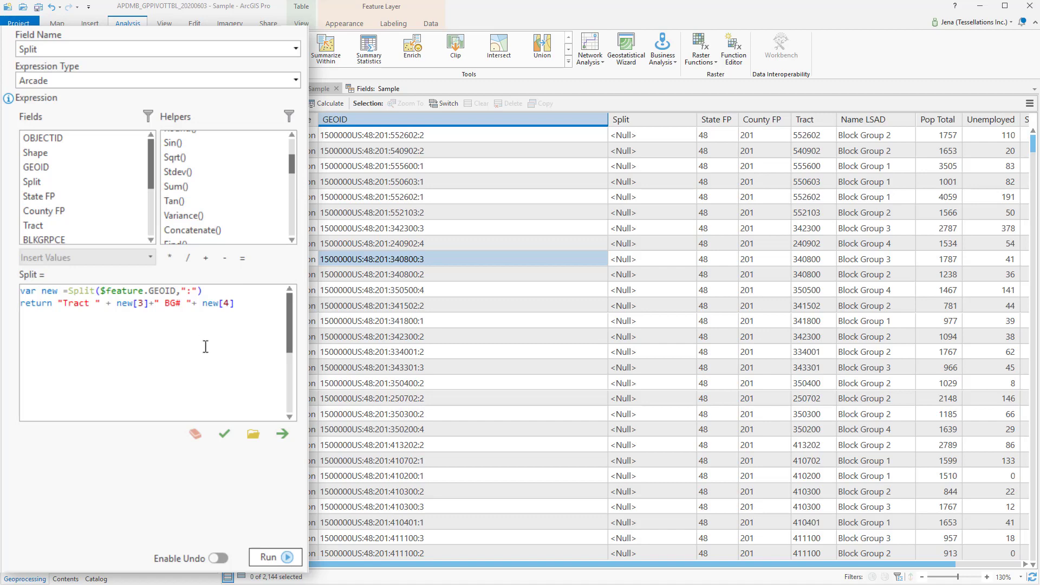
Verify and run the Split expression, then check a Split cell reads like "Tract 552602 BG# 2"
{"action": "left_click", "coordinate": [159, 469]}
{"action": "left_click", "coordinate": [190, 531]}
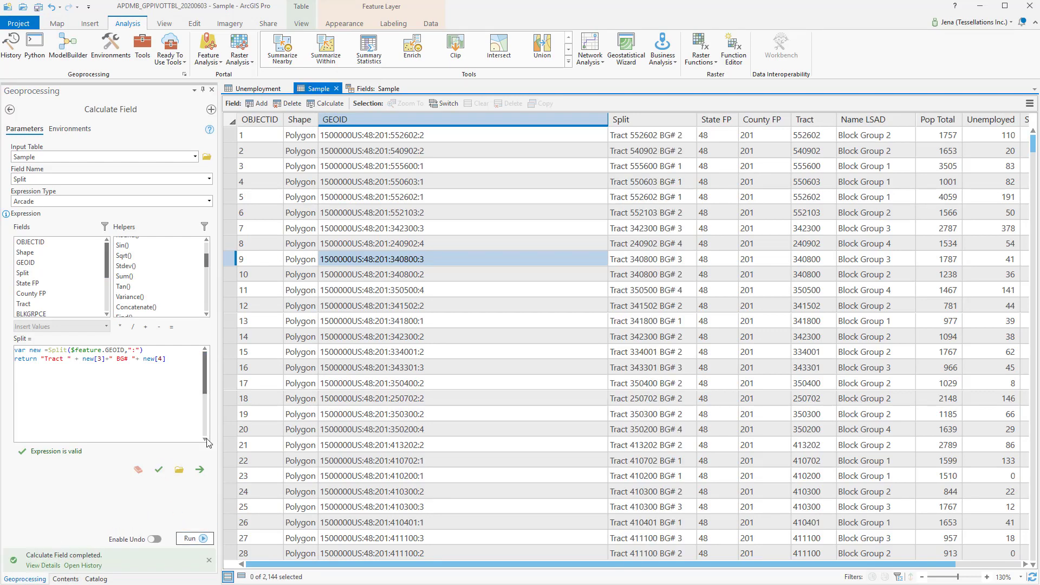
{"action": "left_click", "coordinate": [653, 166]}
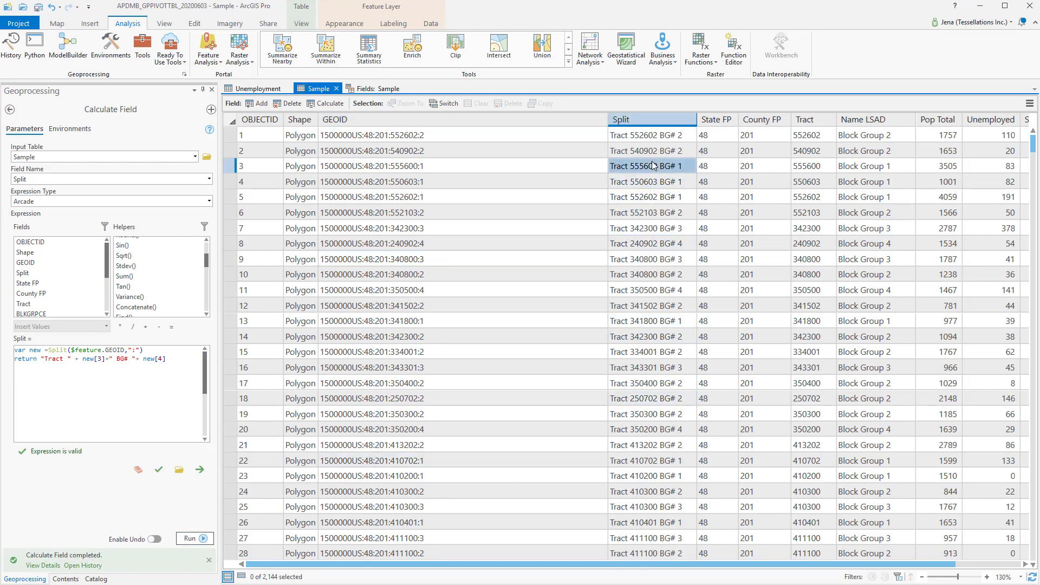